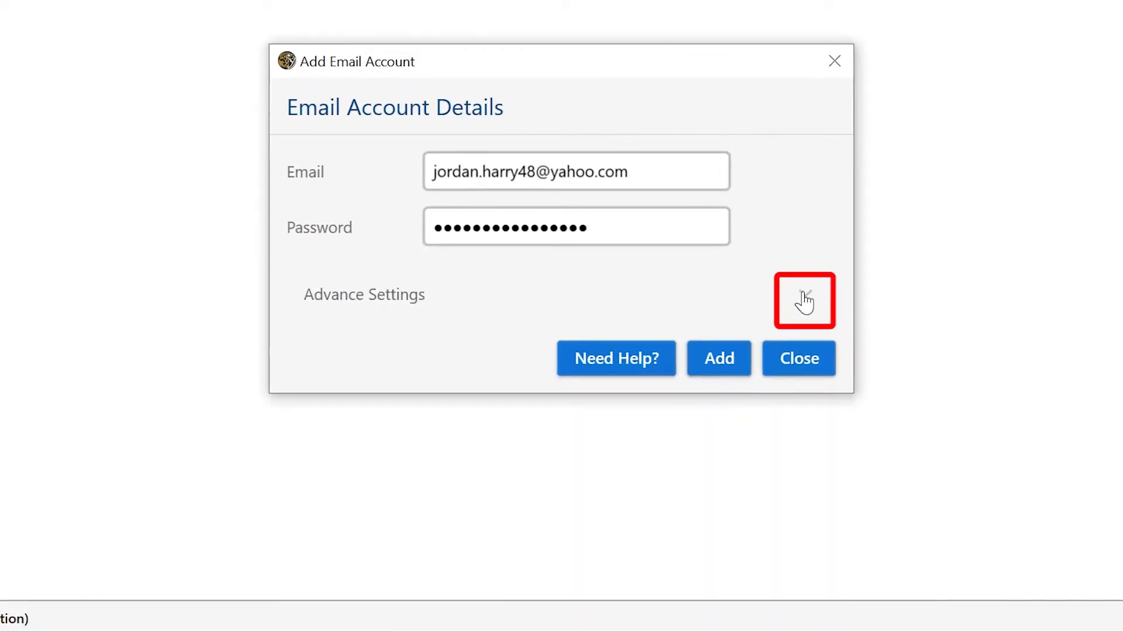
# - Look up the IMAP server automatically in the advanced account settings and add the Yahoo email account
pyautogui.click(805, 300)
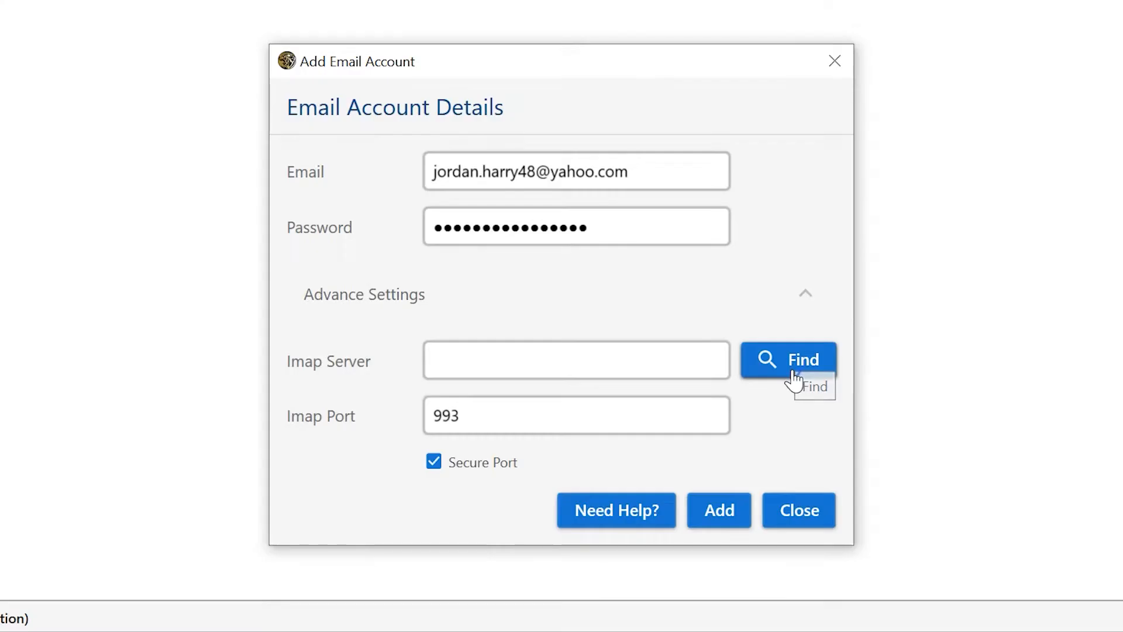
pyautogui.click(794, 370)
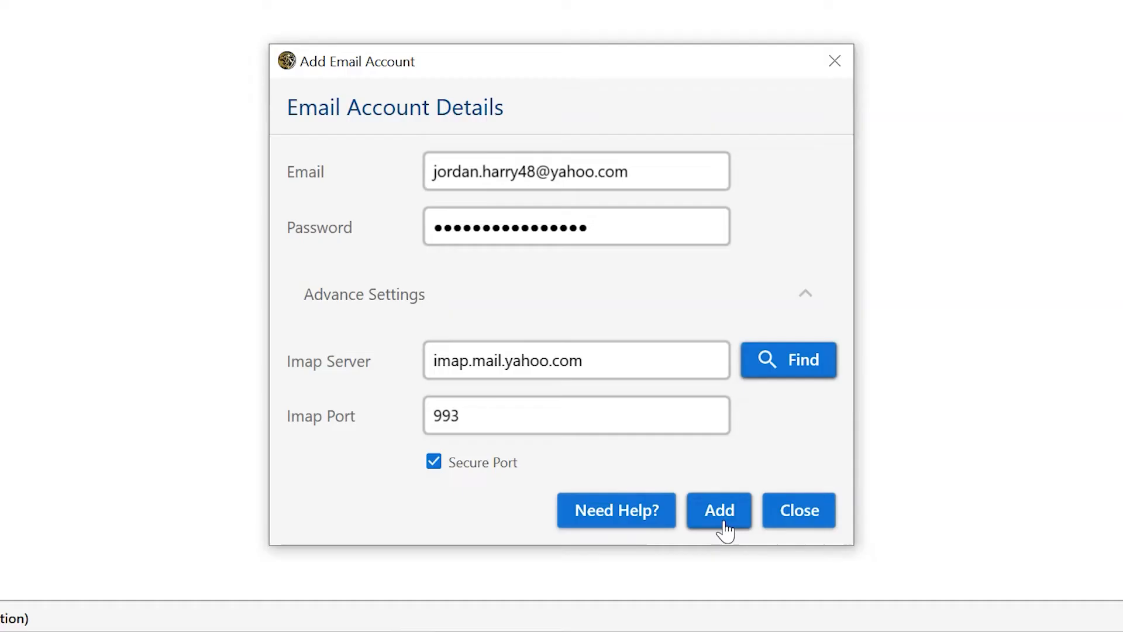
pyautogui.click(723, 518)
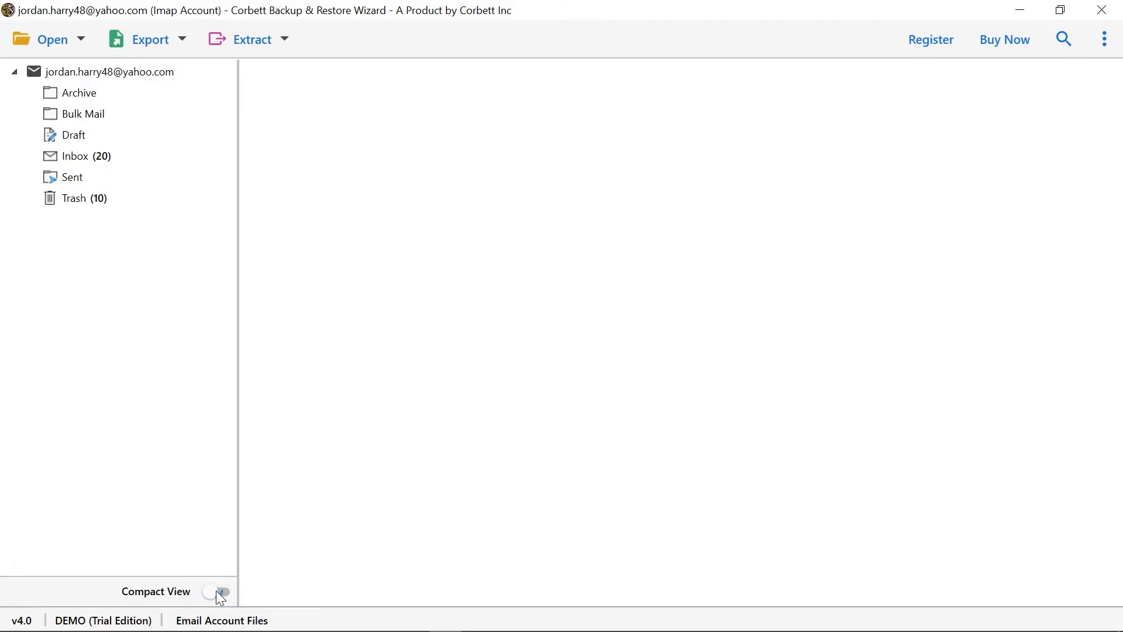
# - Try the compact folder view, restore the full folder list and open the first email in the Inbox
pyautogui.click(219, 593)
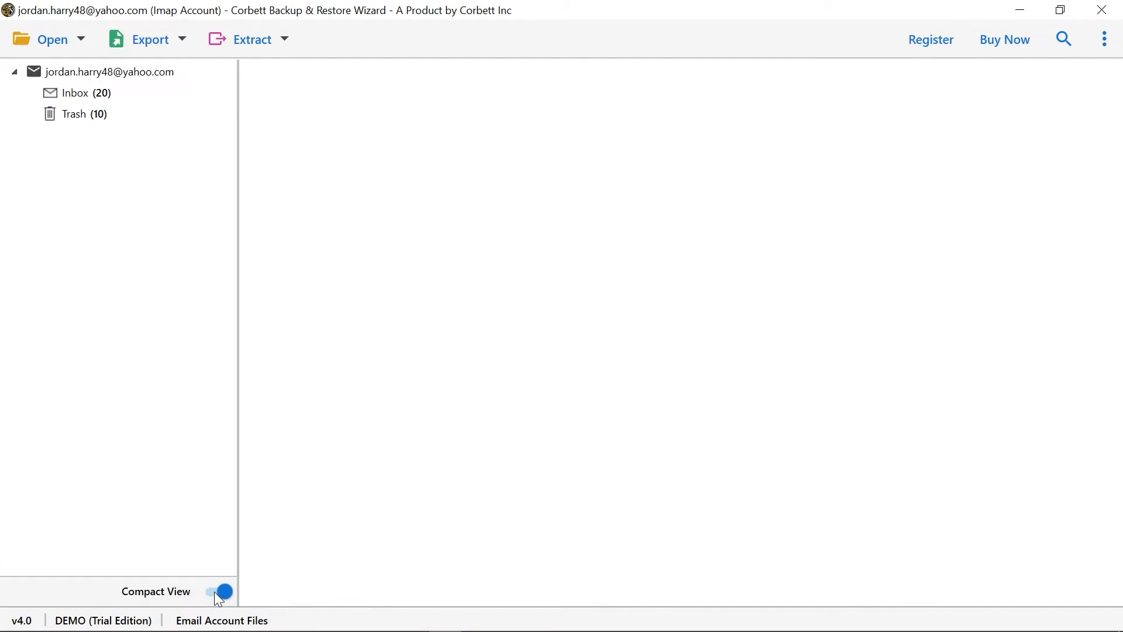
pyautogui.click(215, 593)
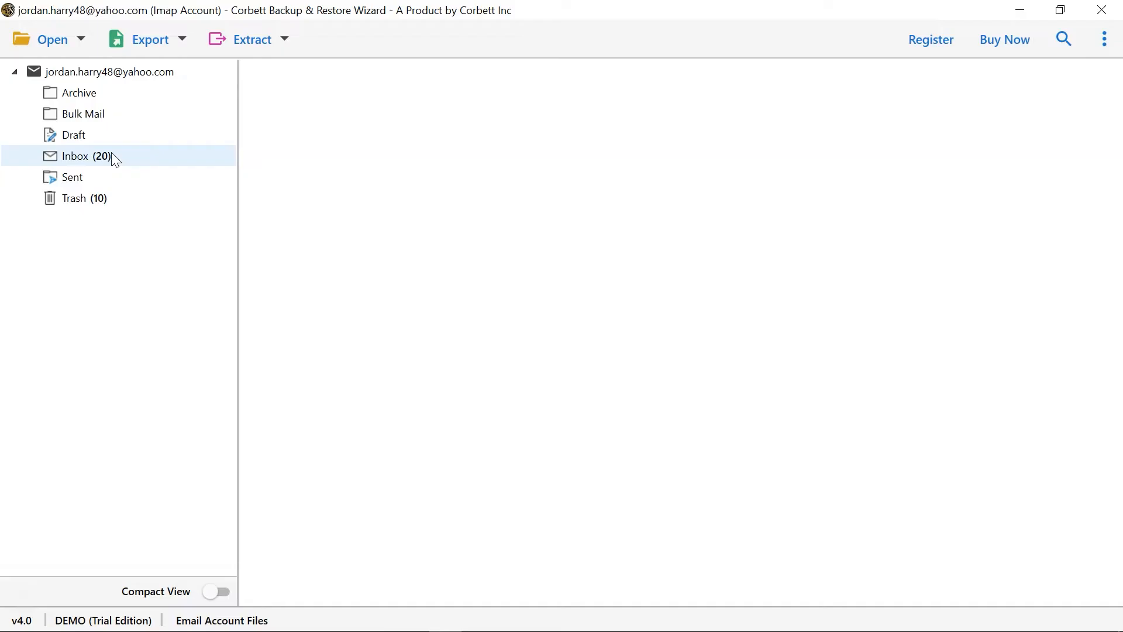
pyautogui.click(111, 155)
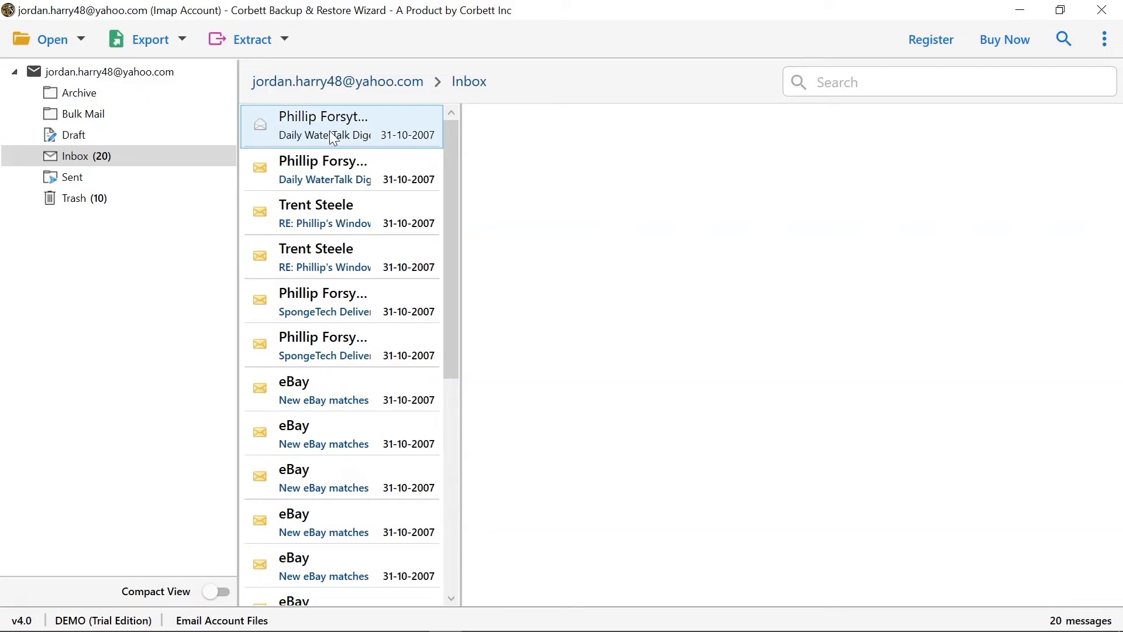
pyautogui.click(339, 138)
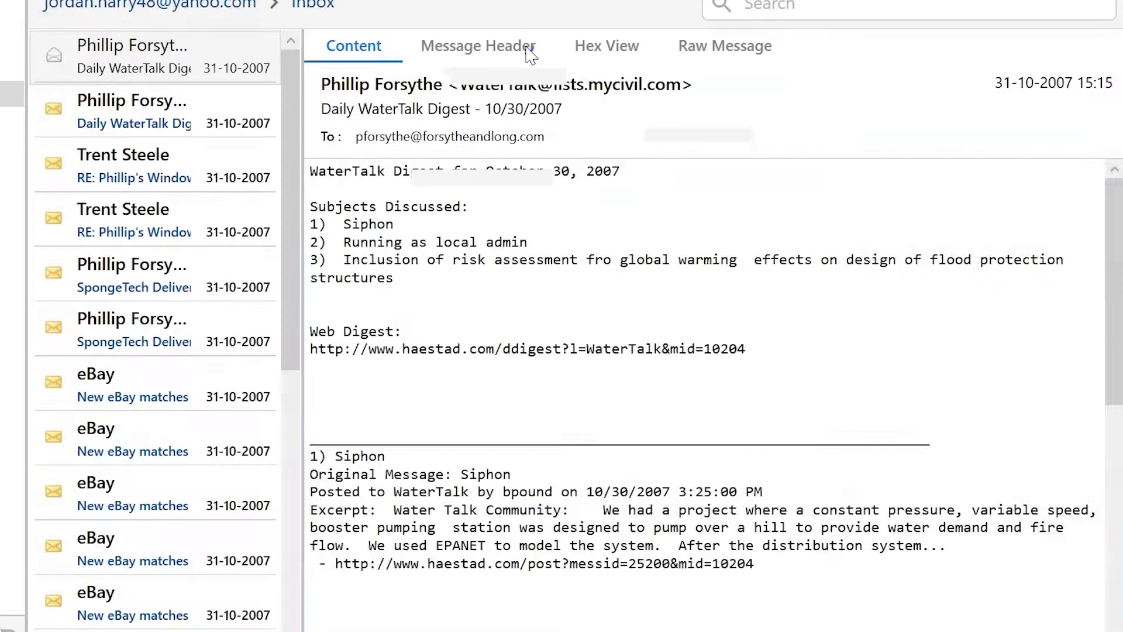
# - View the opened email's message header, hex view and raw message
pyautogui.click(530, 55)
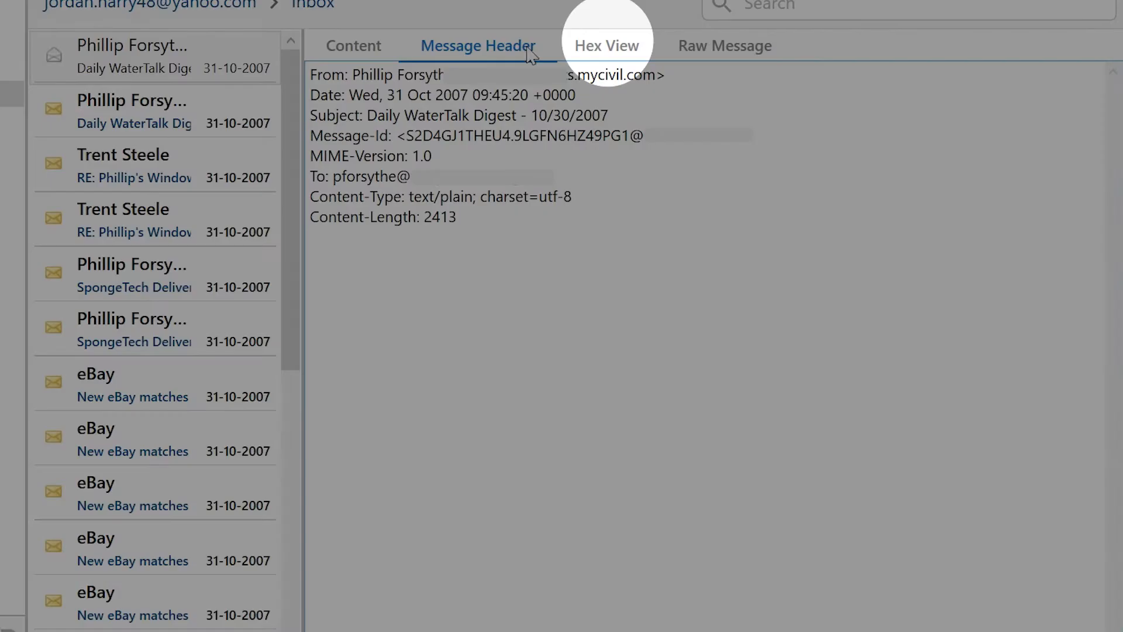
pyautogui.click(638, 51)
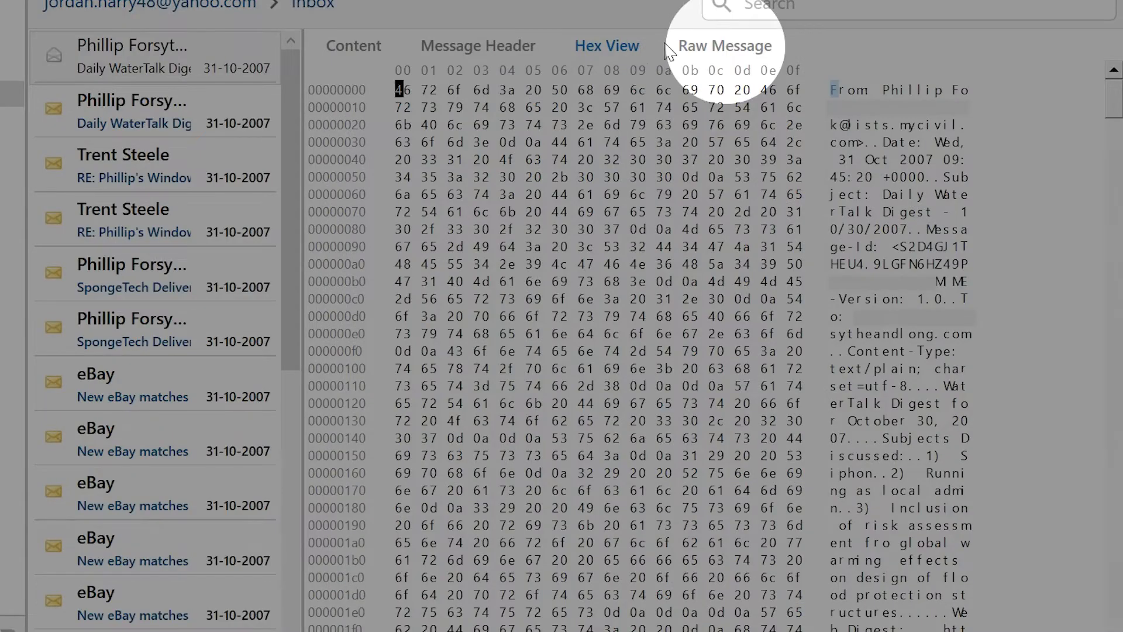
pyautogui.click(714, 48)
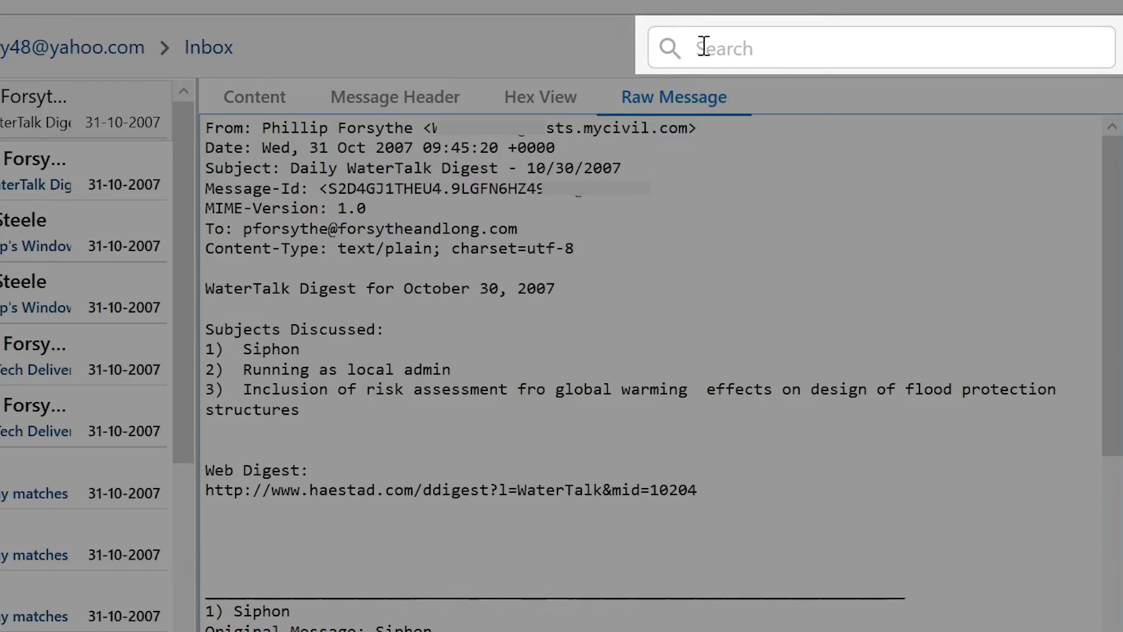
# - Search the Inbox messages for "ebay"
pyautogui.click(704, 47)
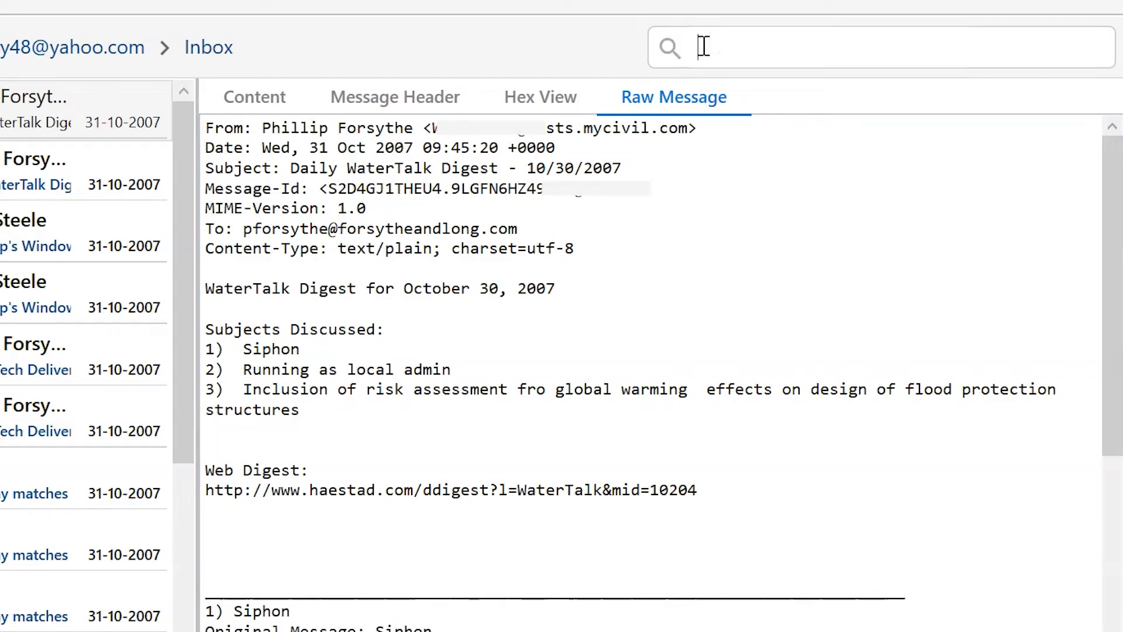
pyautogui.write('ebay')
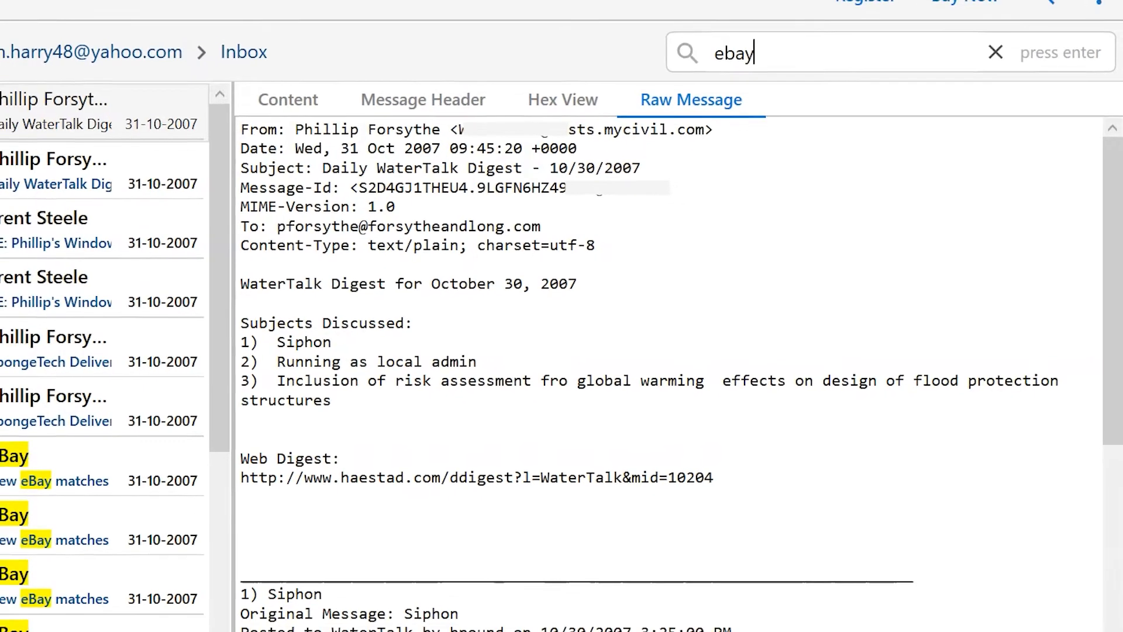
pyautogui.press('Return')
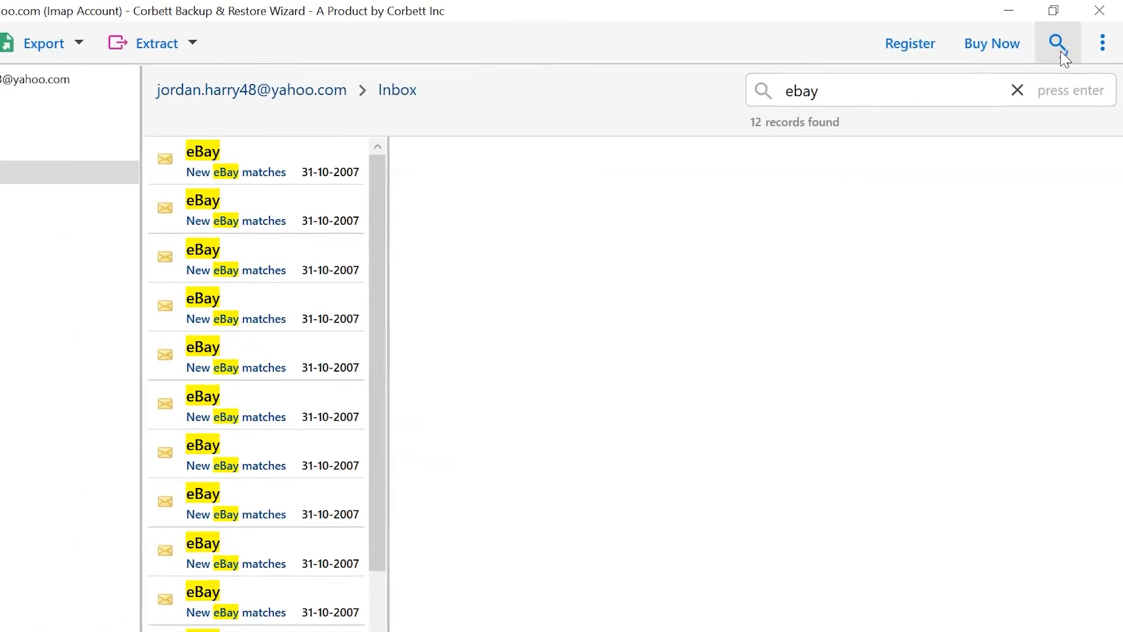
# - Show the advanced search options and look at the start and end date pickers
pyautogui.click(1061, 52)
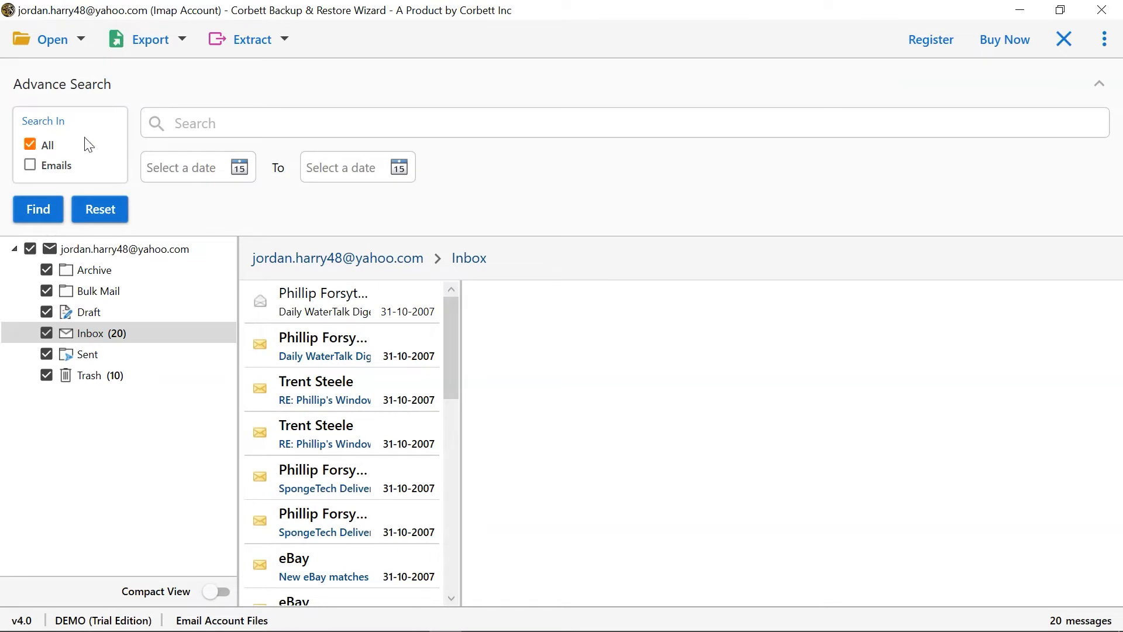
pyautogui.click(237, 167)
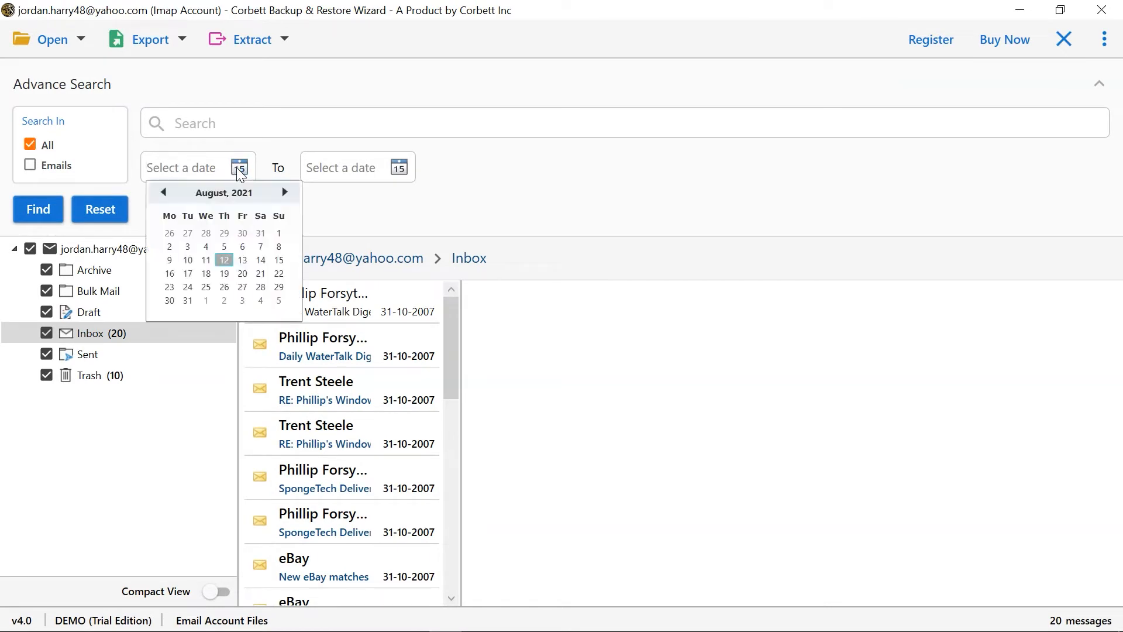
pyautogui.click(398, 170)
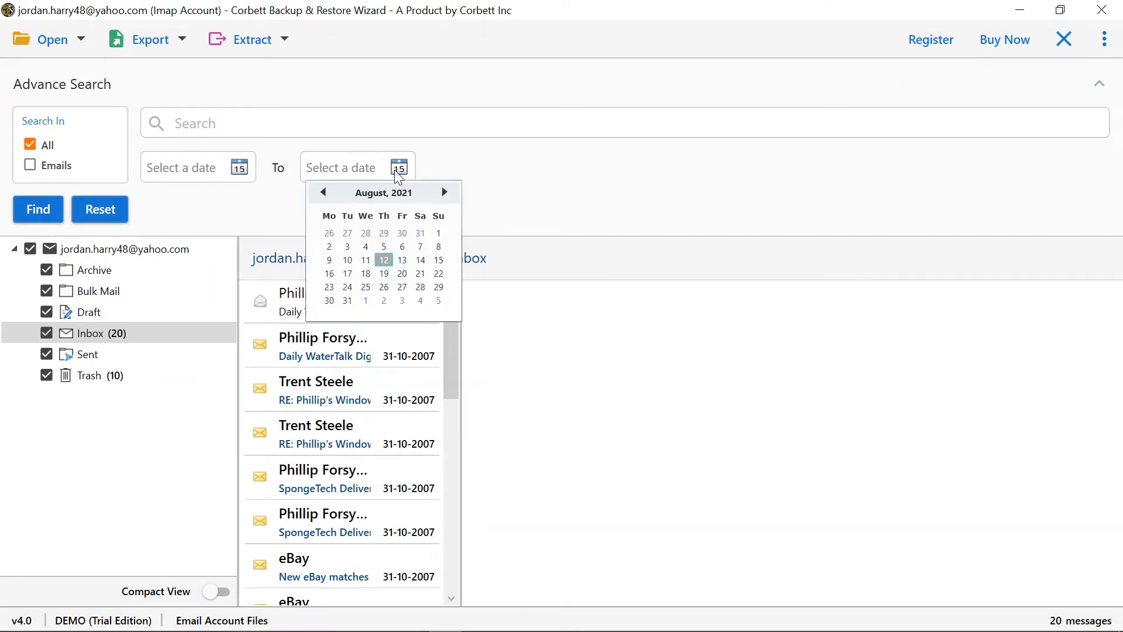
pyautogui.click(395, 170)
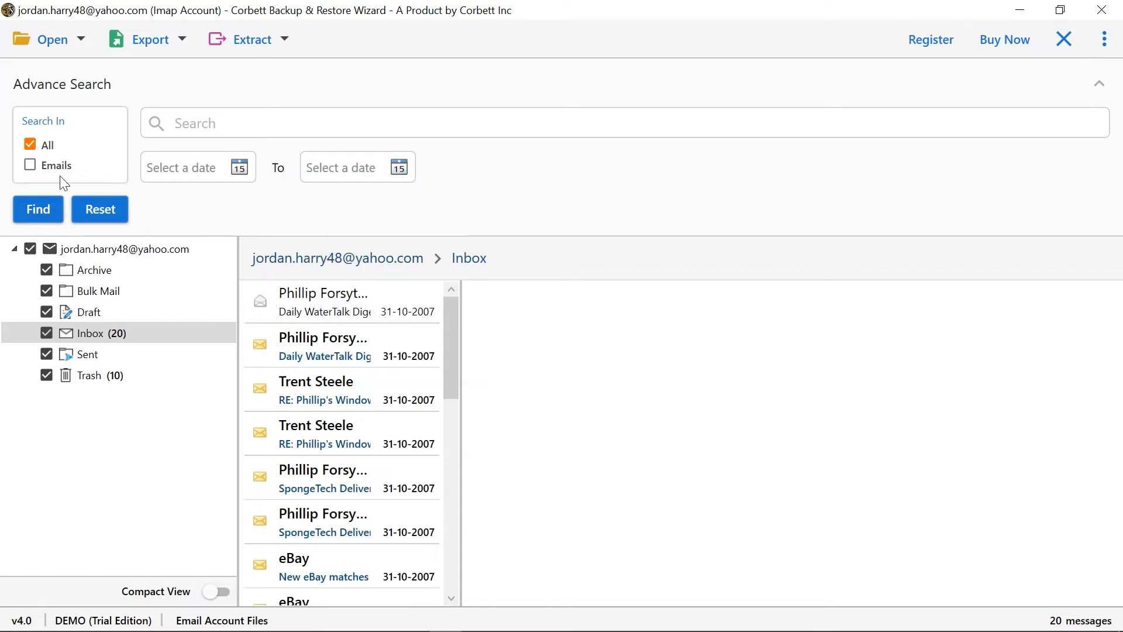
# - Limit the advanced search to Emails, review its filter fields and close the advanced search
pyautogui.click(31, 166)
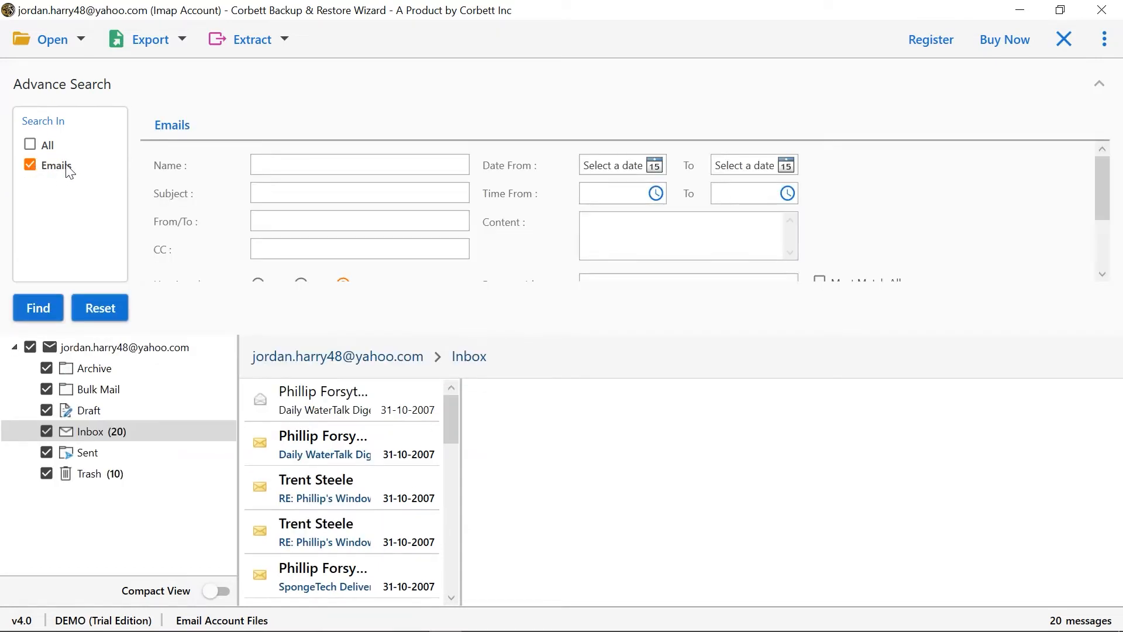
pyautogui.click(275, 166)
pyautogui.scroll(-3, 339, 188)
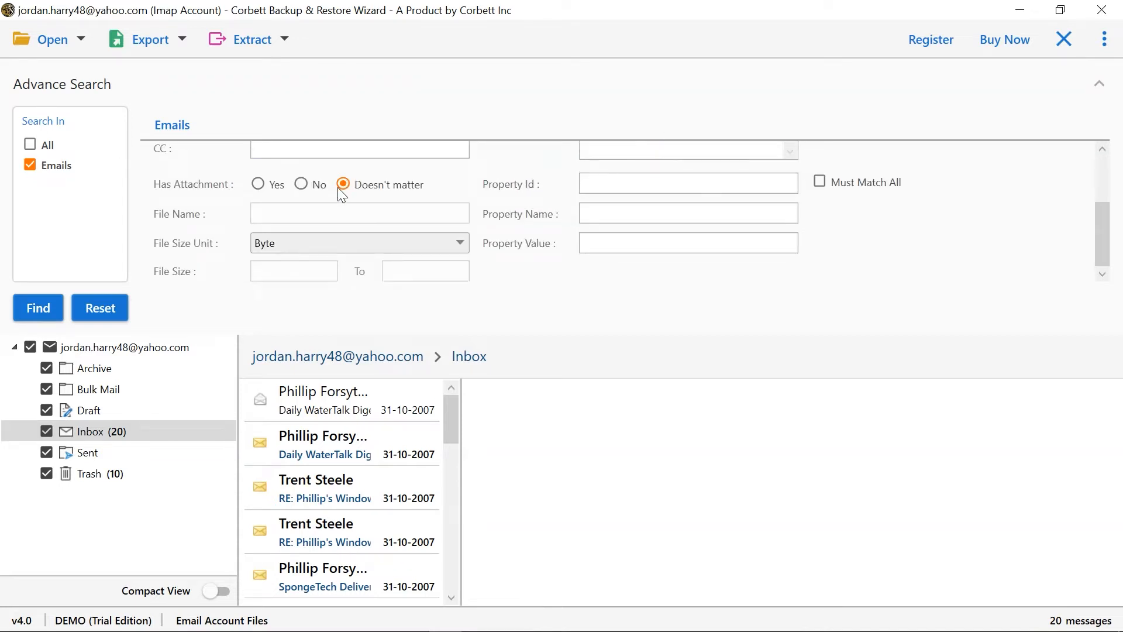
pyautogui.scroll(3, 338, 187)
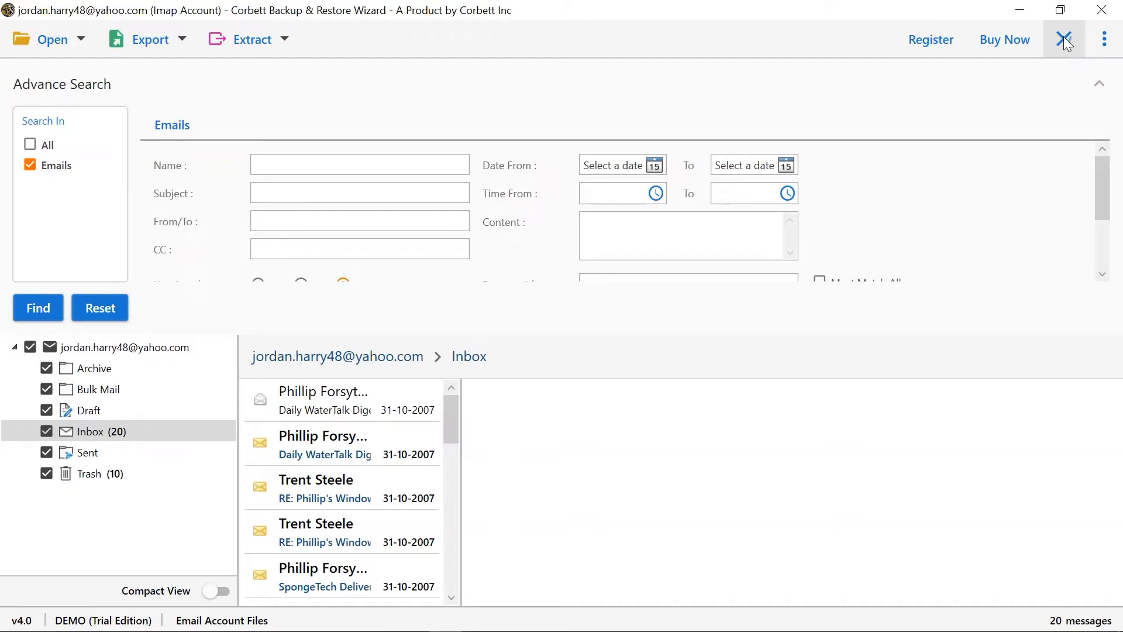
pyautogui.click(1066, 41)
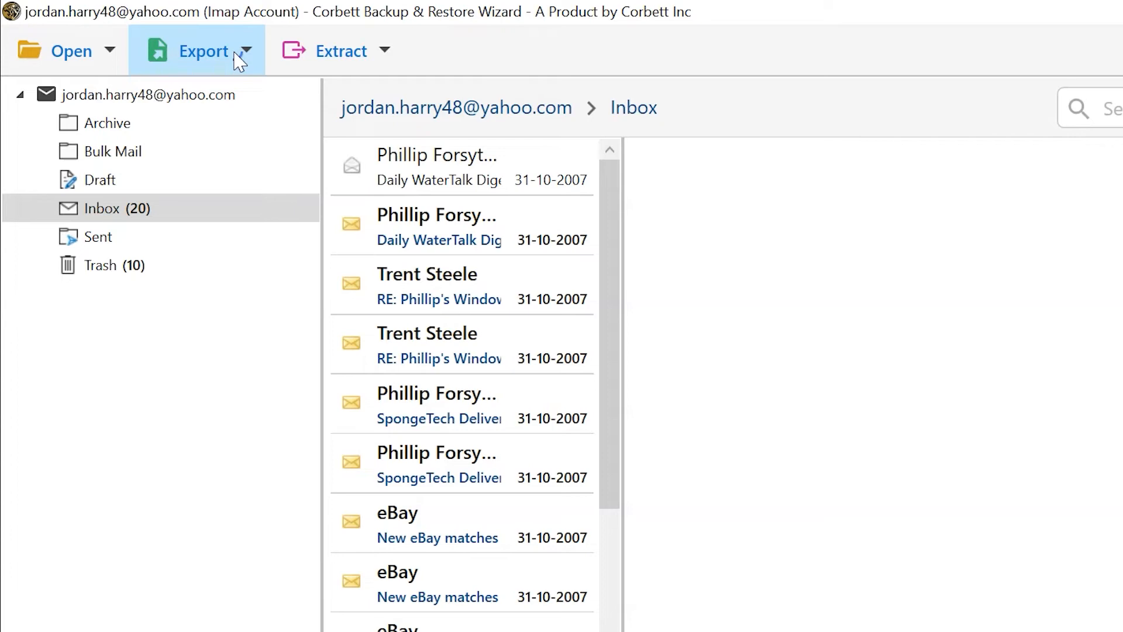
# - Start a PDF export with only the Inbox folder selected
pyautogui.click(235, 53)
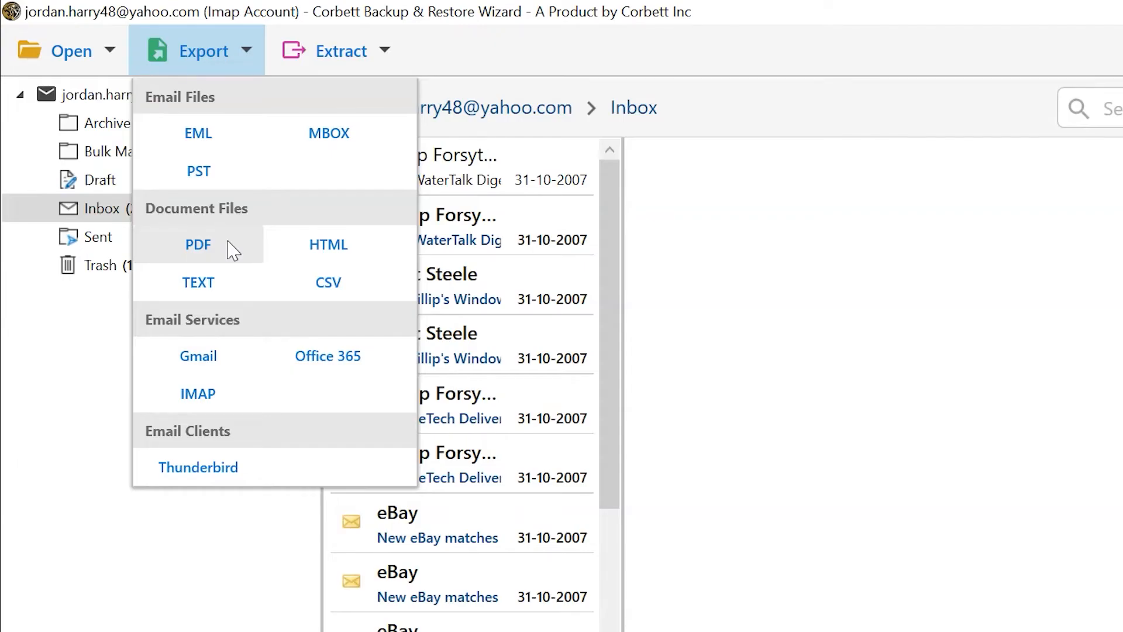
pyautogui.click(232, 250)
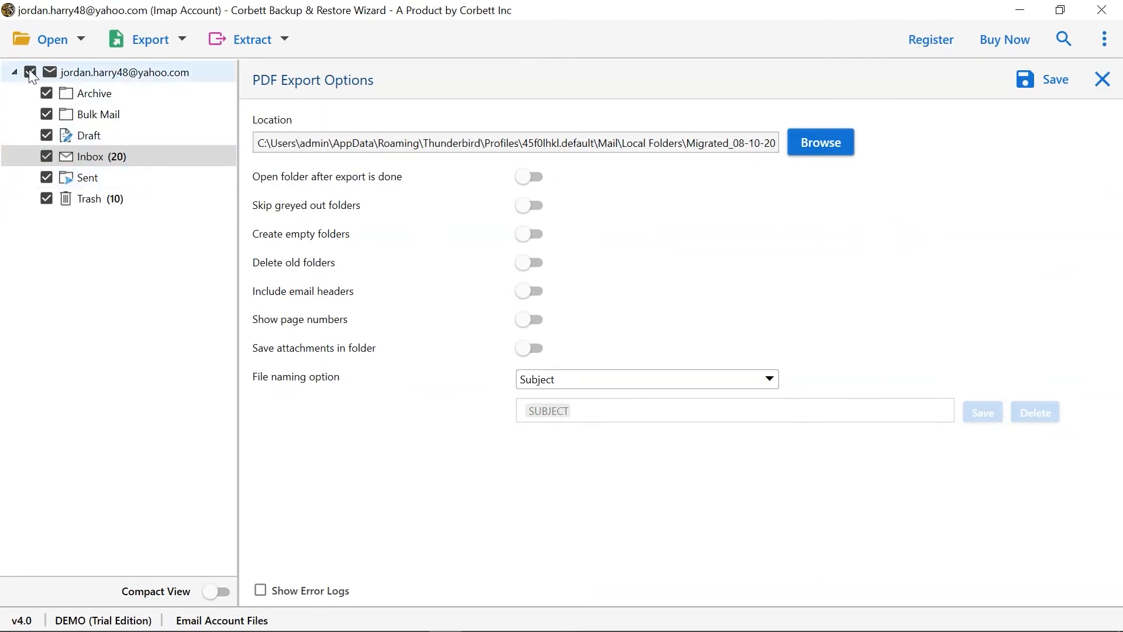
pyautogui.click(31, 72)
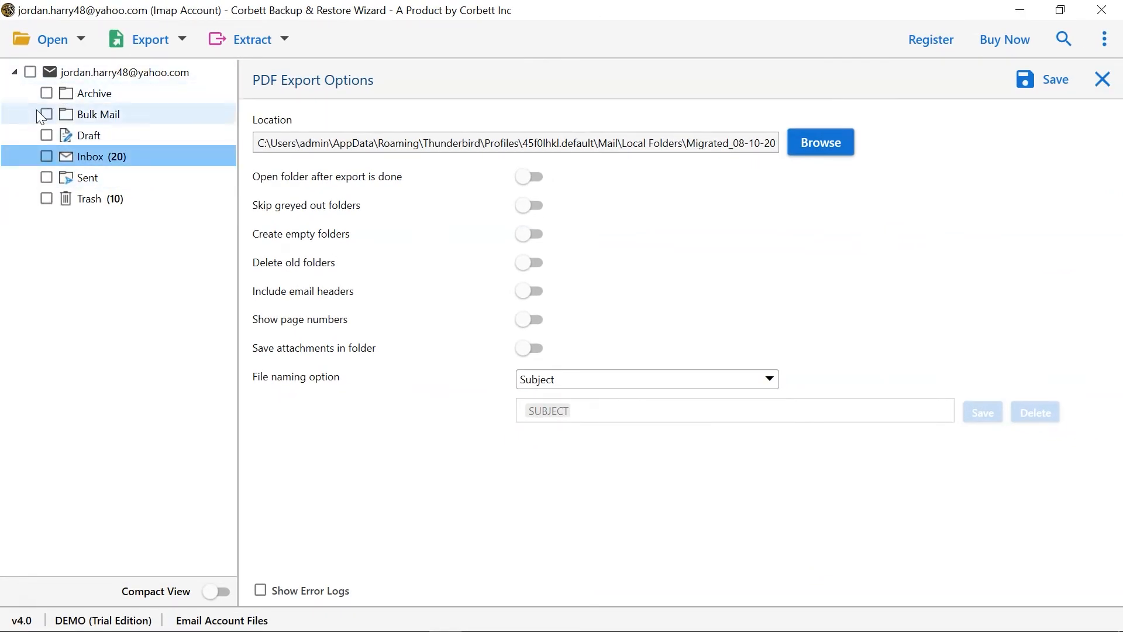
pyautogui.click(46, 156)
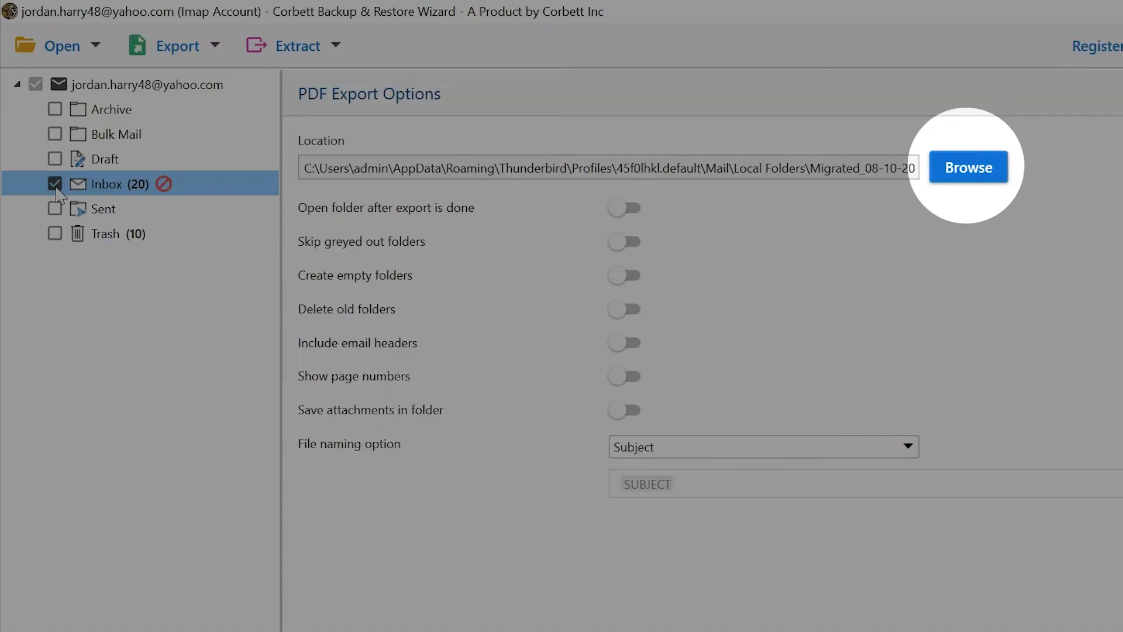
# - Create a folder named "Yahoo Account Backup" on New Volume (D:) and set it as the export location
pyautogui.click(968, 174)
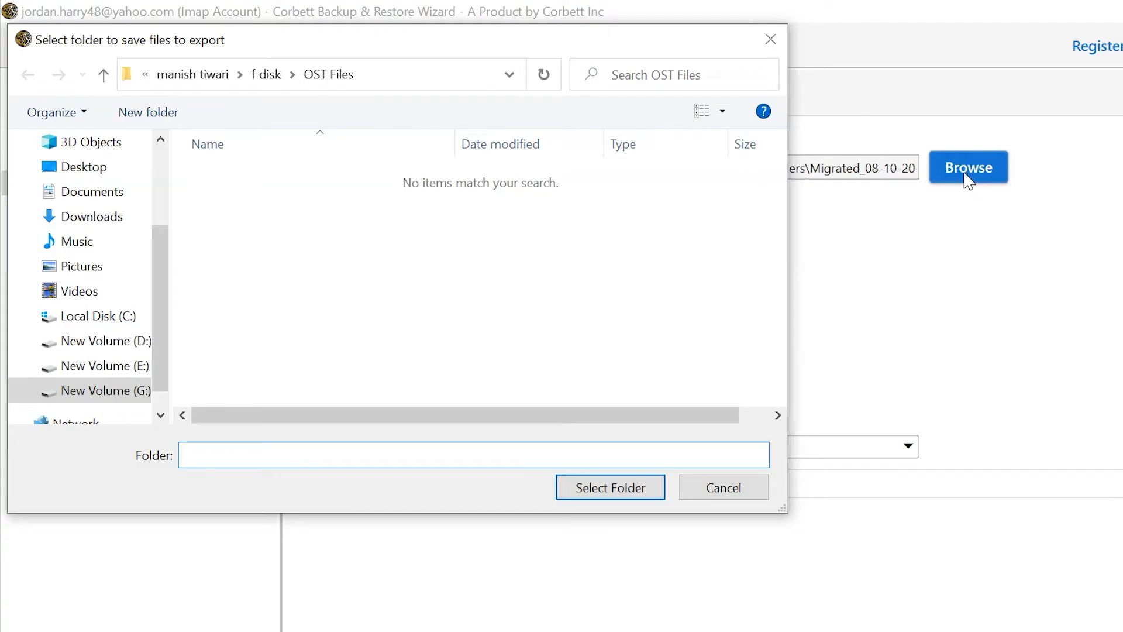
pyautogui.click(96, 341)
pyautogui.rightClick(268, 257)
pyautogui.moveTo(438, 480)
pyautogui.click(520, 481)
pyautogui.write('Yahoo Account Backup')
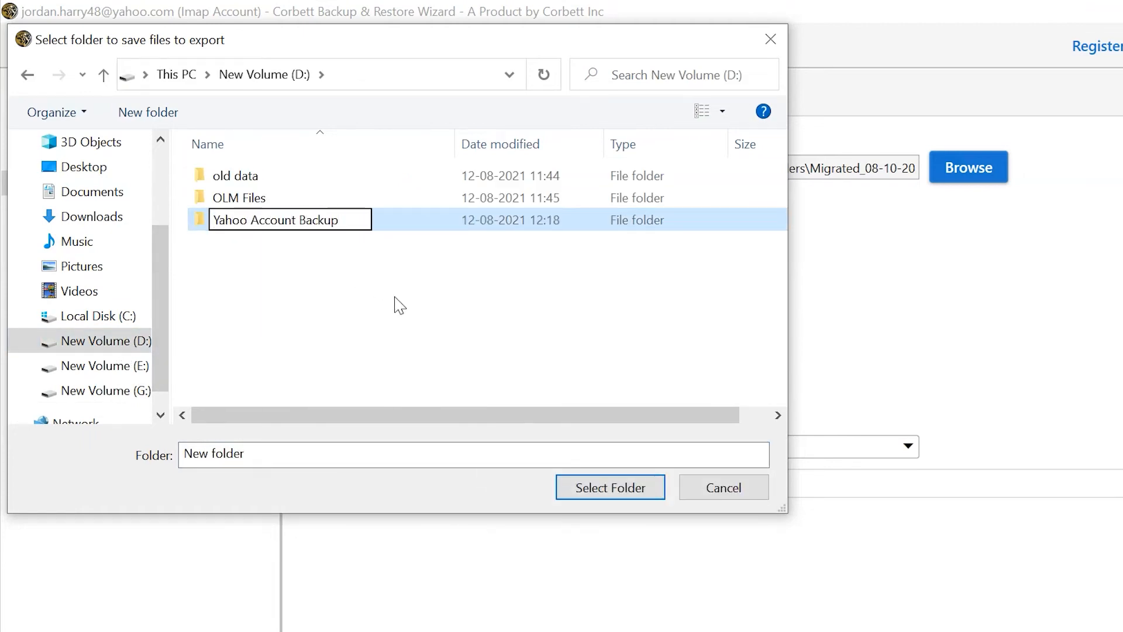
pyautogui.click(591, 492)
pyautogui.click(592, 493)
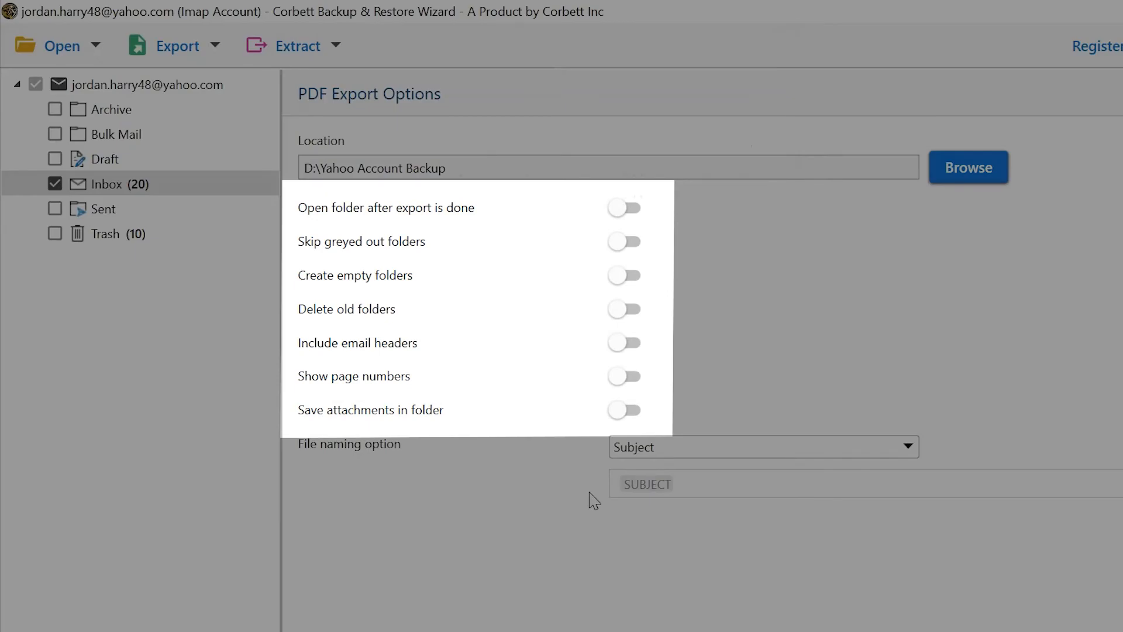
# - Enable skipping greyed out folders, page numbers, saving attachments in a folder and relative paths for PDF attachments, leaving the other export options off
pyautogui.click(635, 211)
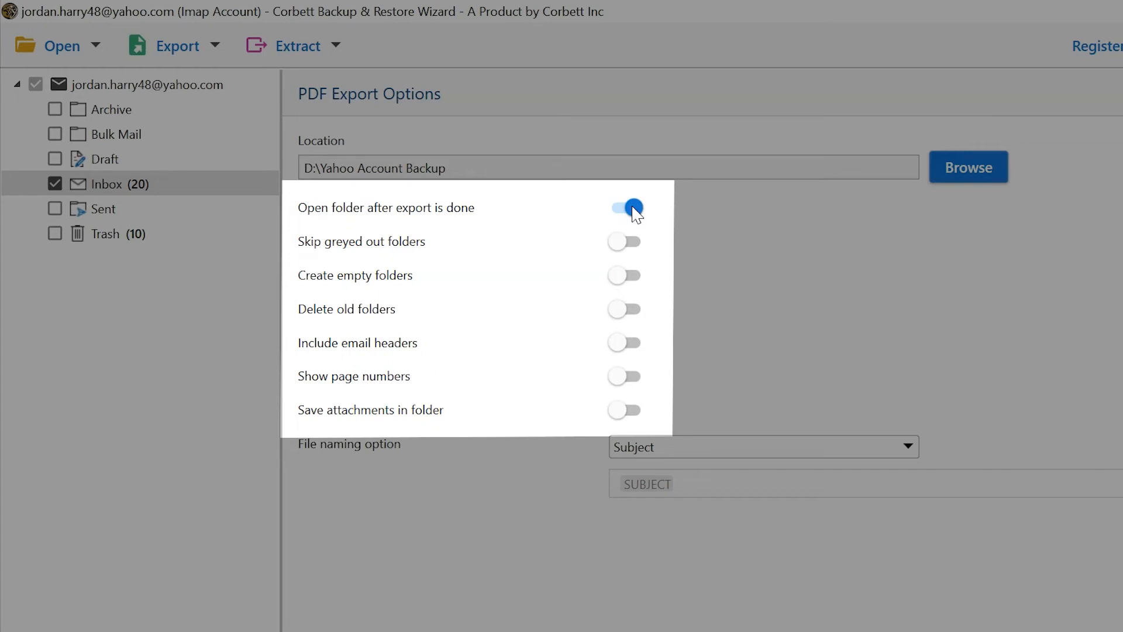
pyautogui.click(636, 212)
pyautogui.click(637, 251)
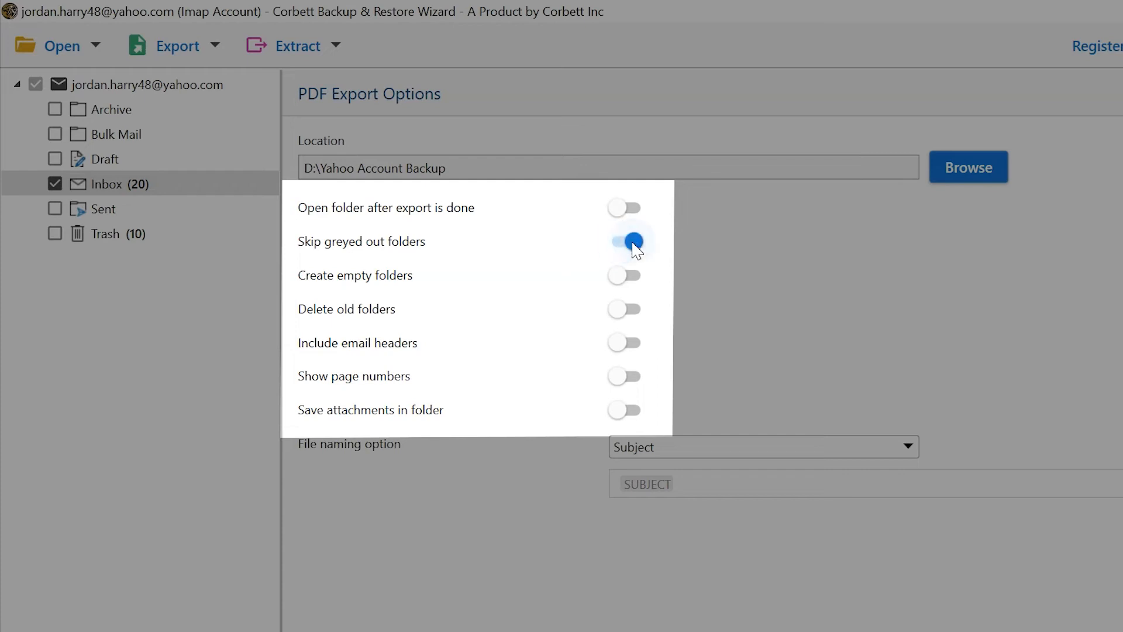
pyautogui.click(636, 280)
pyautogui.click(636, 279)
pyautogui.click(636, 313)
pyautogui.click(636, 313)
pyautogui.click(635, 347)
pyautogui.click(635, 346)
pyautogui.click(636, 377)
pyautogui.click(637, 417)
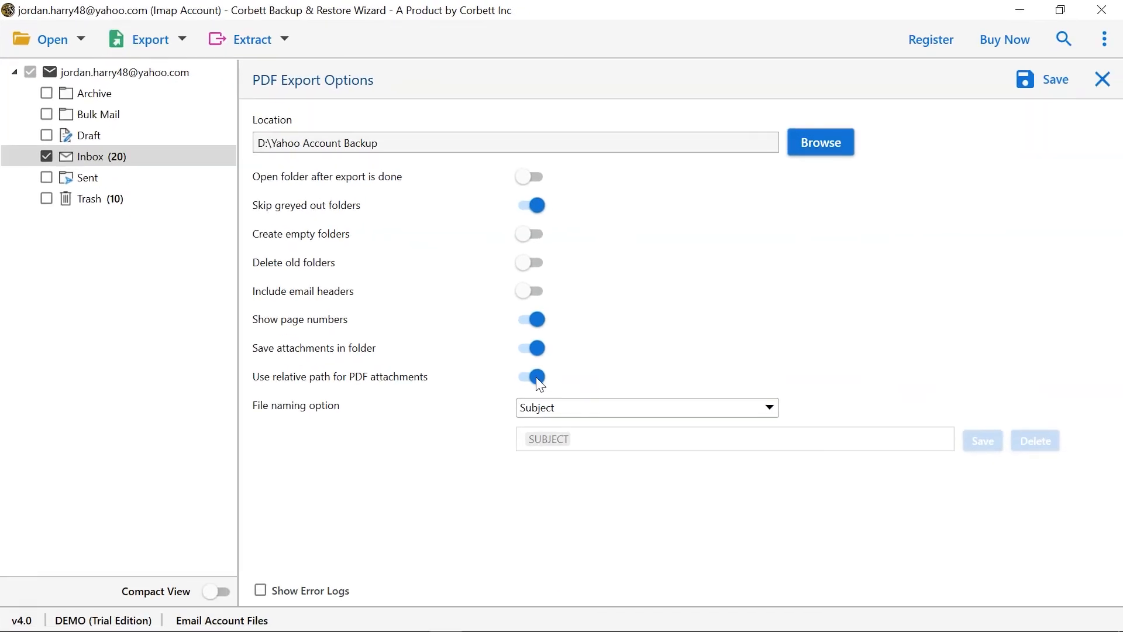
# - Set a custom file naming pattern "Yahoo Backup" and save it under the name "Backup Emails"
pyautogui.click(543, 408)
pyautogui.click(577, 535)
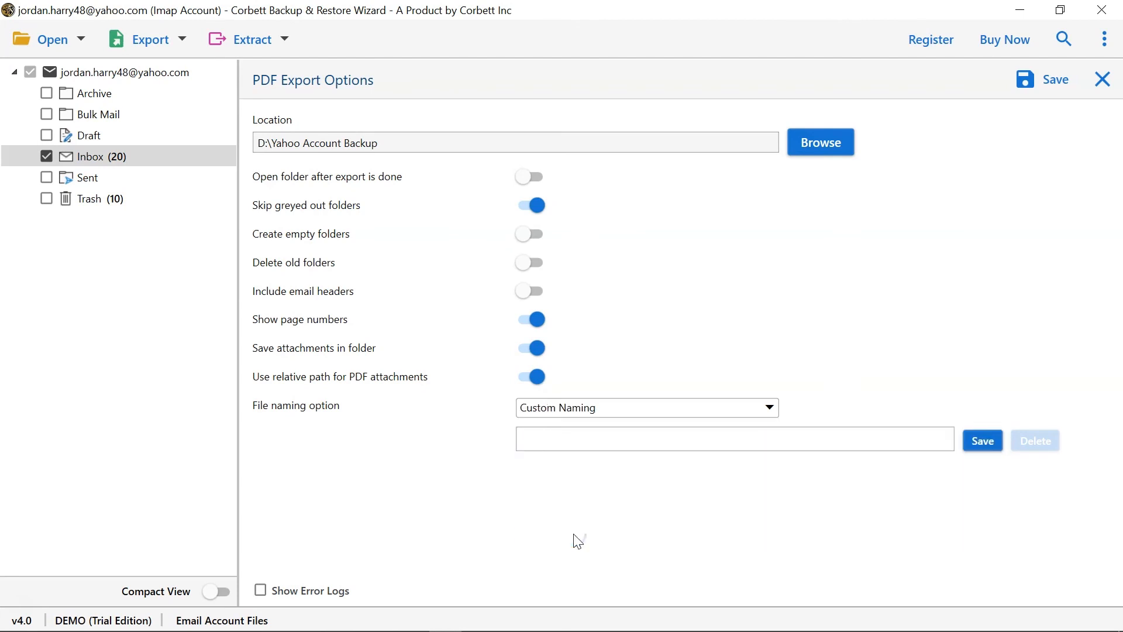
pyautogui.click(567, 440)
pyautogui.write('Yahoo Backup')
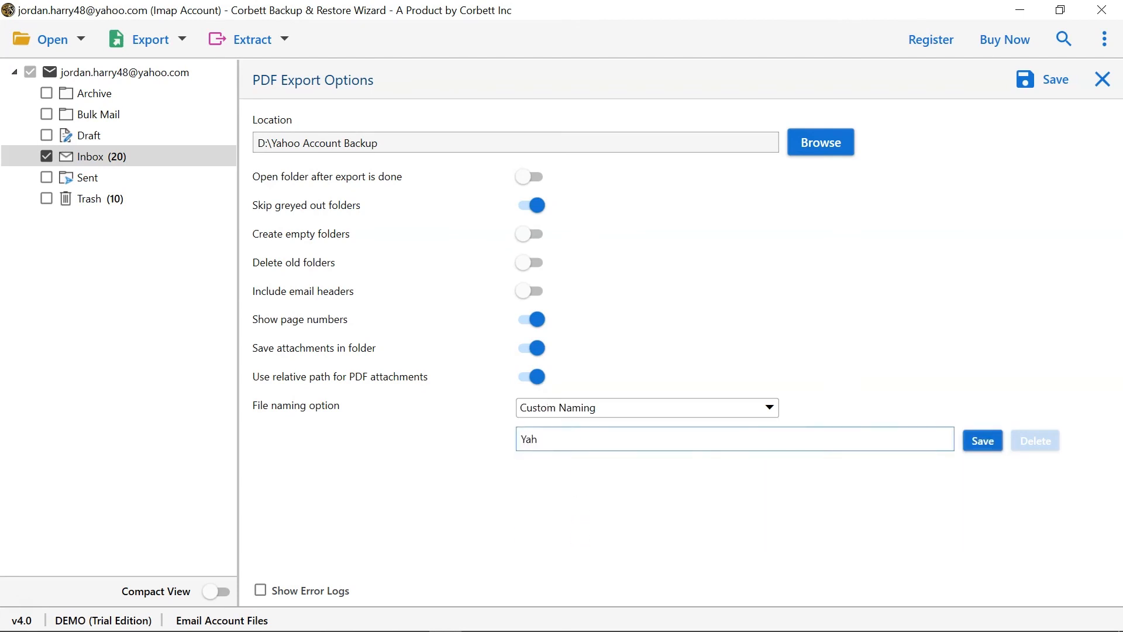
pyautogui.click(984, 446)
pyautogui.write('Backup Emails')
pyautogui.click(719, 386)
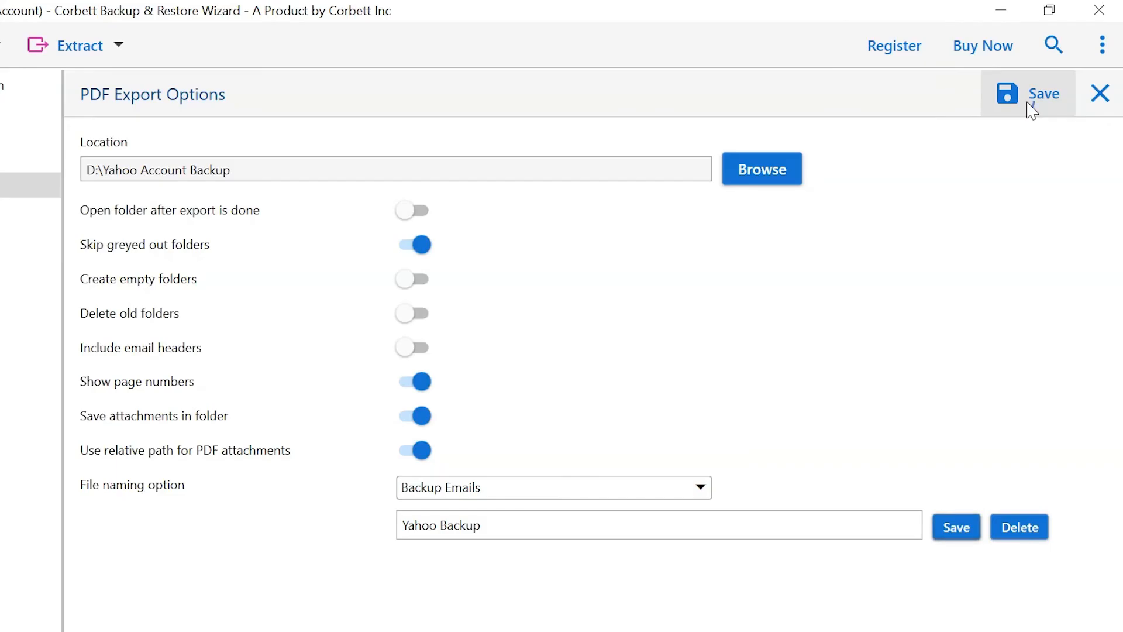
# - Export the Inbox emails to PDF, dismiss the demo edition notice and open the output folder
pyautogui.click(1029, 107)
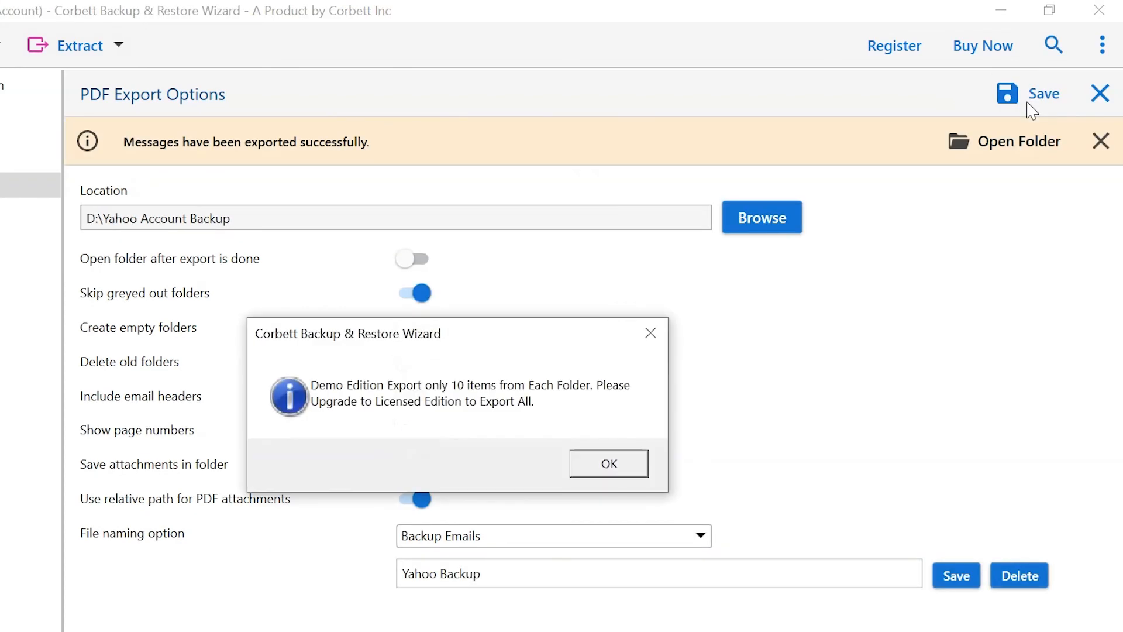
pyautogui.click(622, 468)
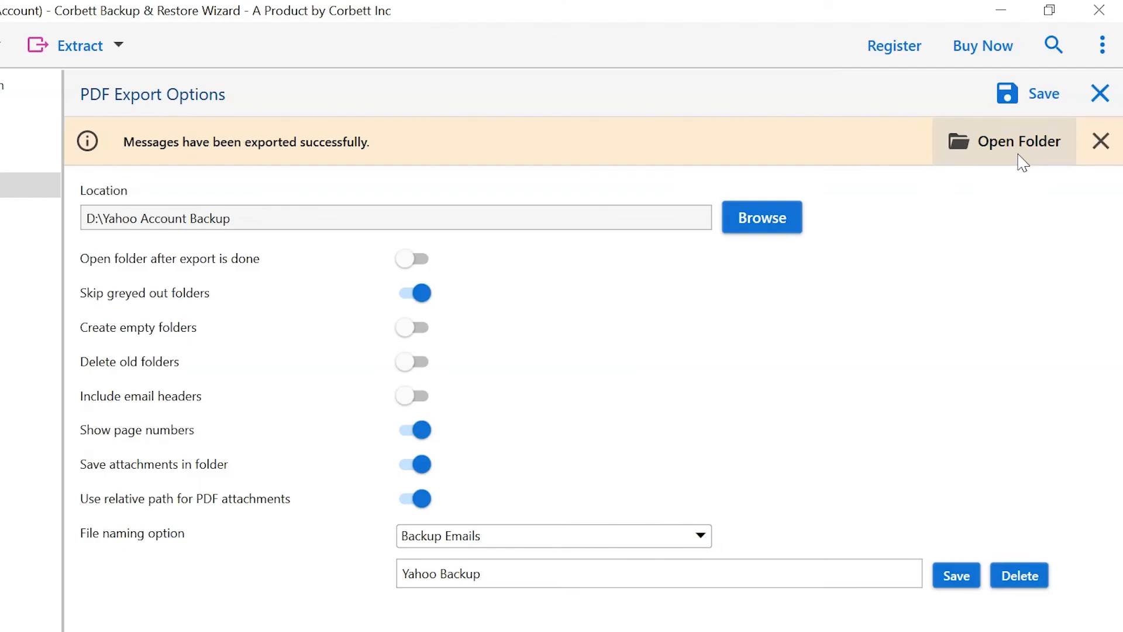
pyautogui.click(1019, 153)
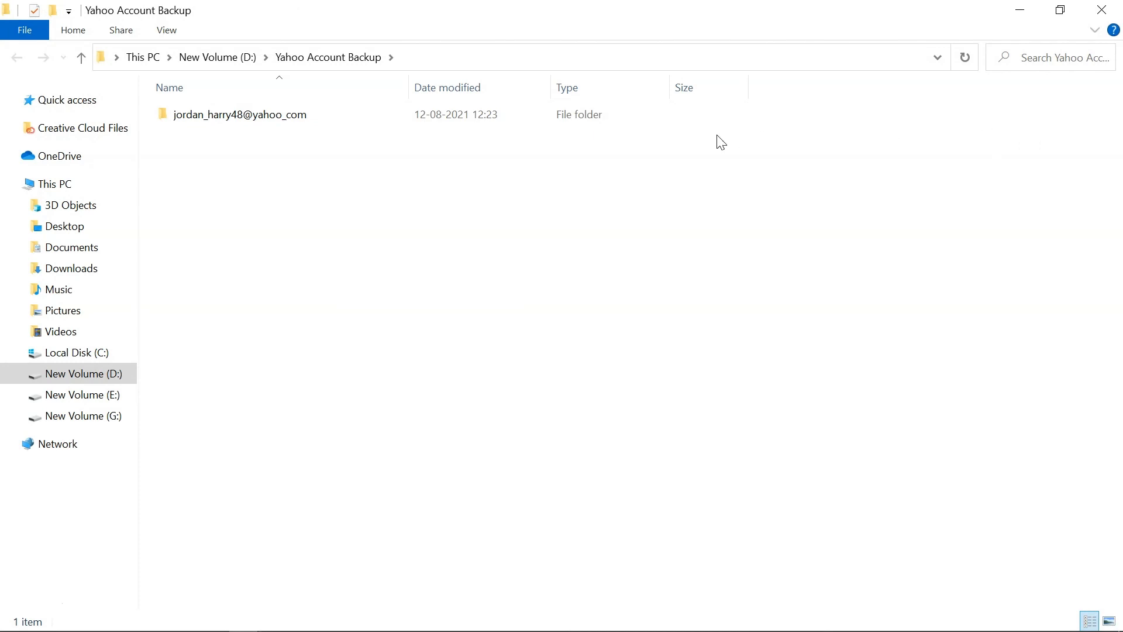
# - Browse into the exported account's Inbox folder and open "Yahoo Backup (1).pdf" to check the result
pyautogui.doubleClick(343, 118)
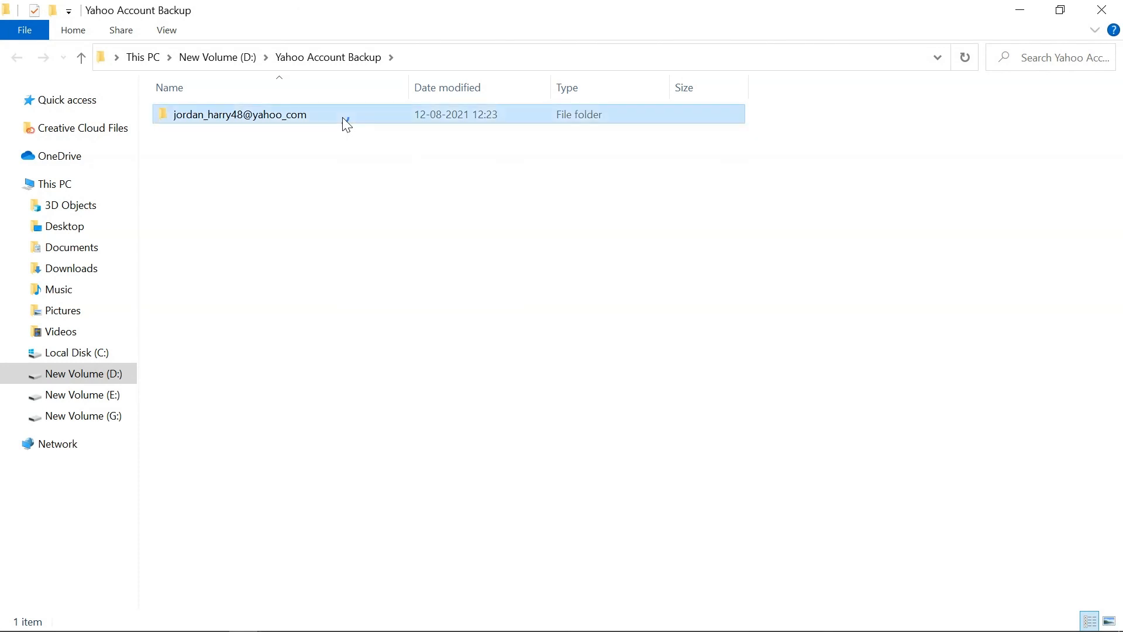
pyautogui.doubleClick(343, 117)
pyautogui.click(339, 114)
pyautogui.doubleClick(338, 114)
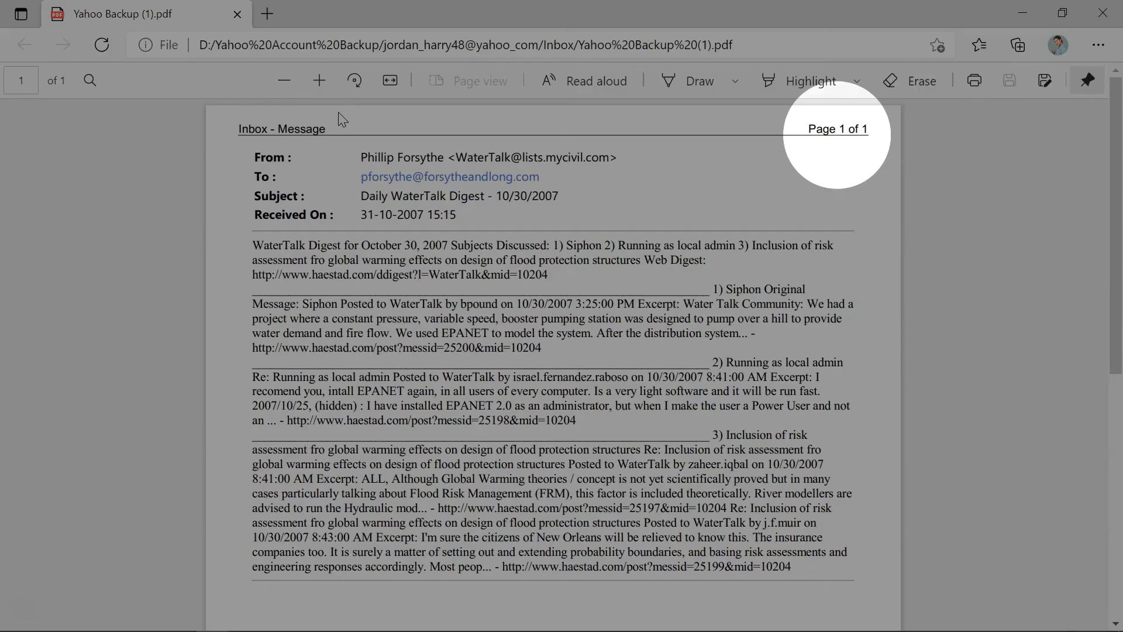